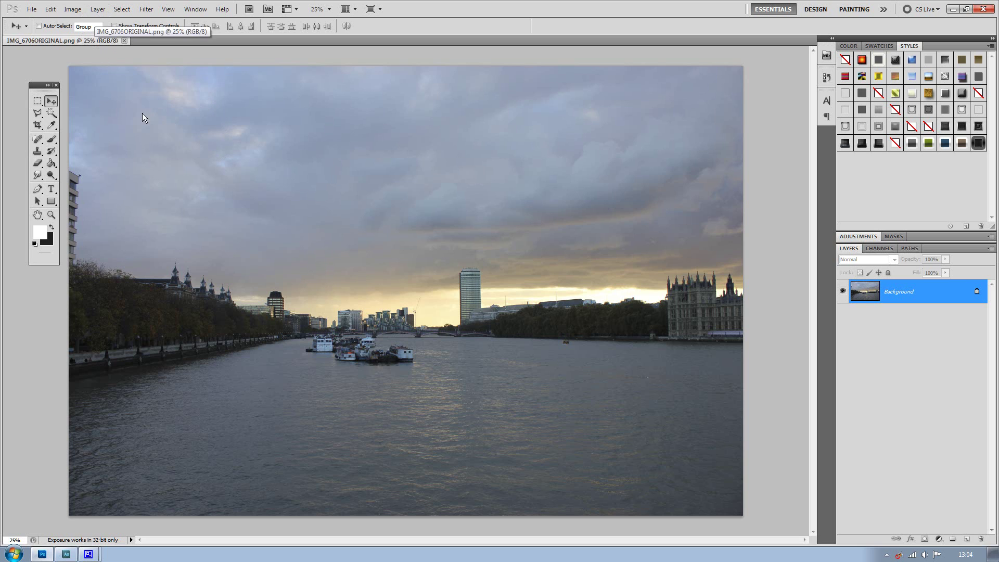
Launch Topaz Adjust 4 from Photoshop's Filter > Topaz Labs menu on the Thames photo.
{"action": "left_click", "coordinate": [146, 8]}
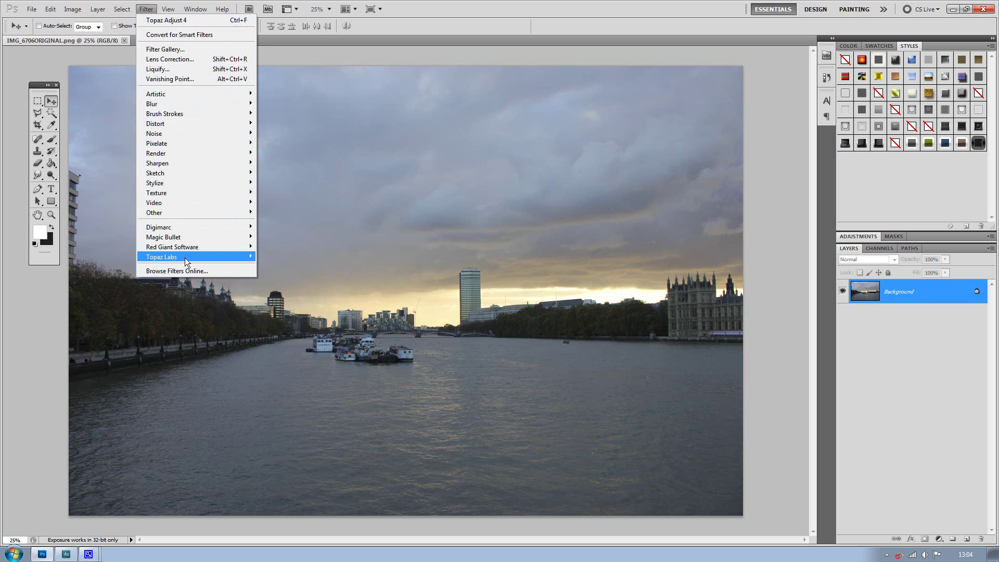
{"action": "mouse_move", "coordinate": [185, 257]}
{"action": "left_click", "coordinate": [272, 256]}
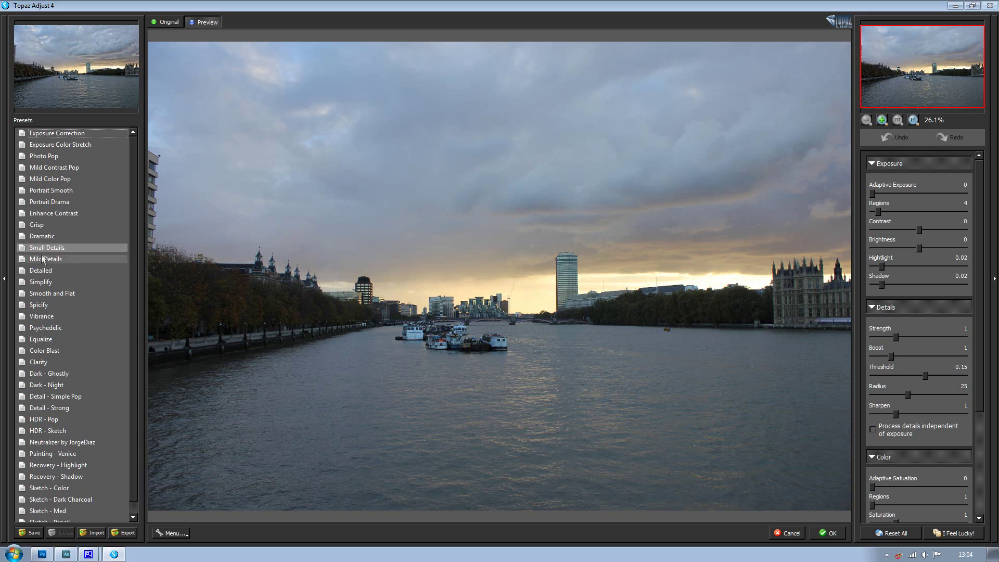
Apply the Spicify preset and review its settings: Adaptive Exposure 0.5, Details Strength 1.2.
{"action": "left_click", "coordinate": [42, 306]}
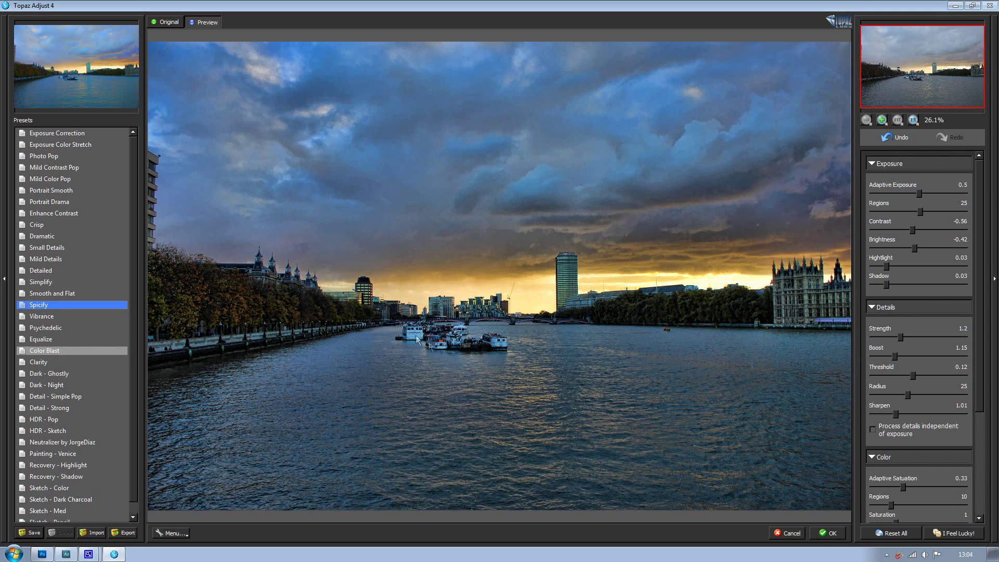
{"action": "scroll", "coordinate": [982, 217], "scroll_direction": "down", "scroll_amount": 3}
{"action": "scroll", "coordinate": [984, 239], "scroll_direction": "up", "scroll_amount": 3}
{"action": "scroll", "coordinate": [963, 416], "scroll_direction": "down", "scroll_amount": 5}
{"action": "scroll", "coordinate": [977, 411], "scroll_direction": "up", "scroll_amount": 4}
{"action": "scroll", "coordinate": [983, 406], "scroll_direction": "down", "scroll_amount": 3}
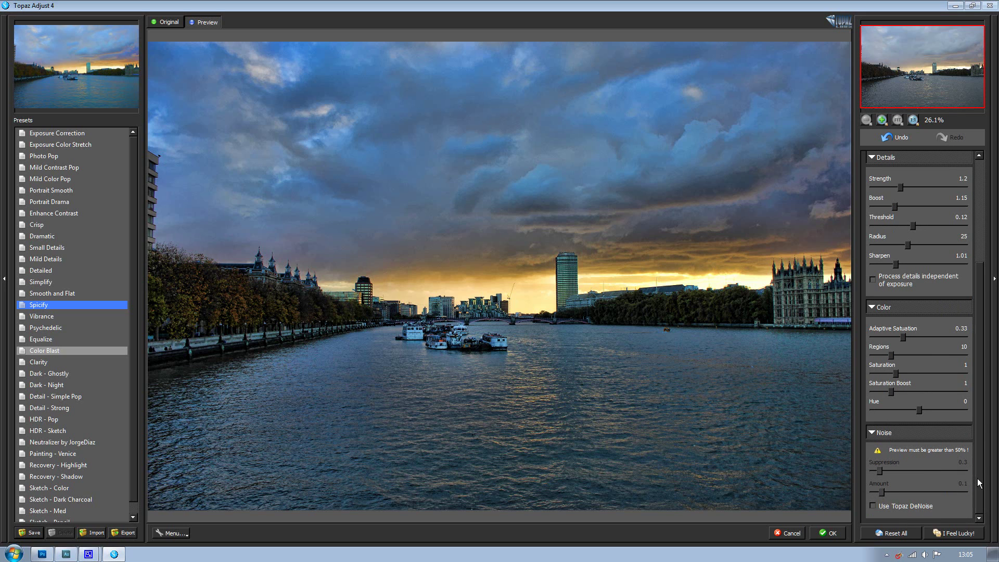
{"action": "scroll", "coordinate": [978, 482], "scroll_direction": "up", "scroll_amount": 3}
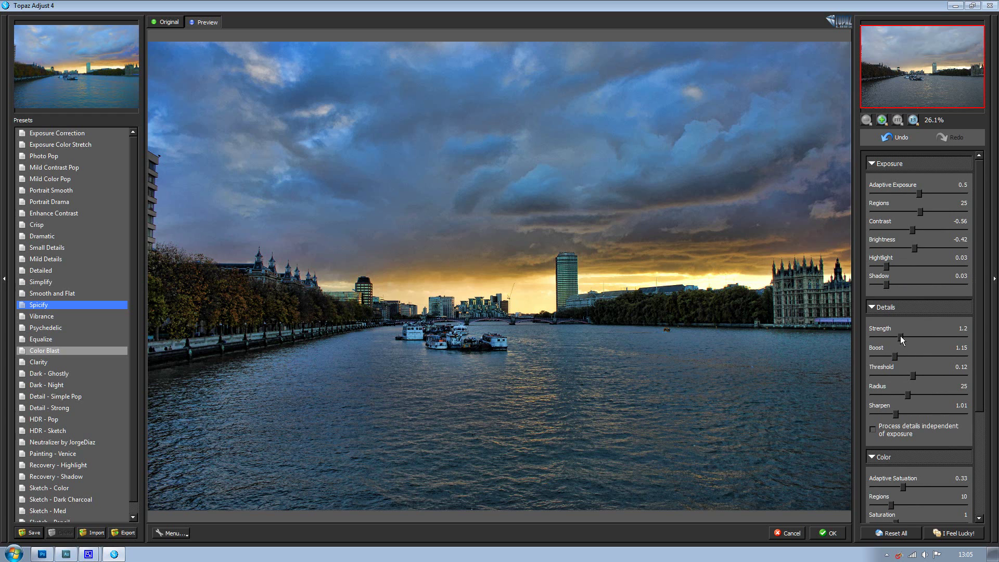
Set Details Strength to 1.04 and bring Boost to about 1.27.
{"action": "left_click_drag", "start_coordinate": [902, 339], "coordinate": [924, 337]}
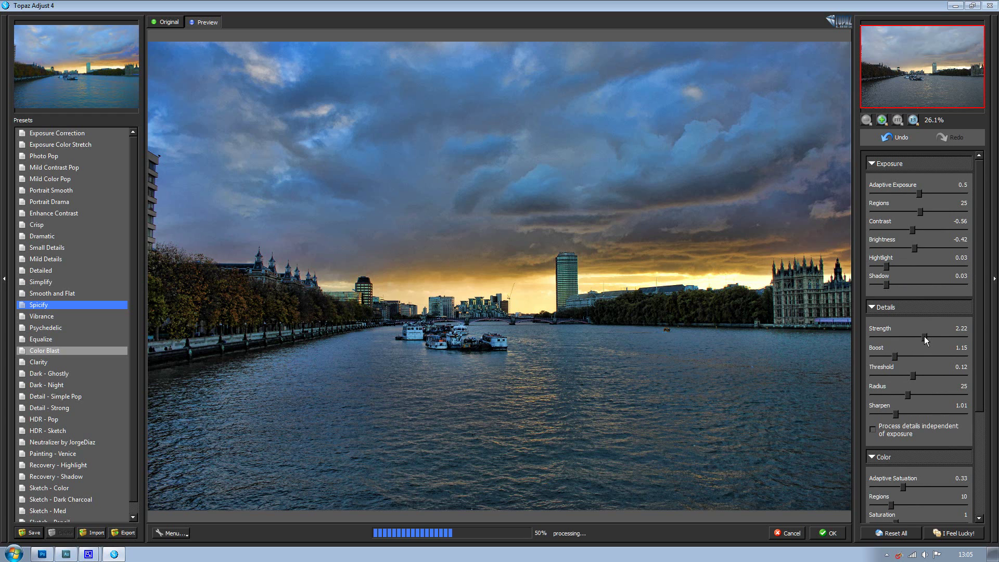
{"action": "left_click_drag", "start_coordinate": [924, 336], "coordinate": [894, 341]}
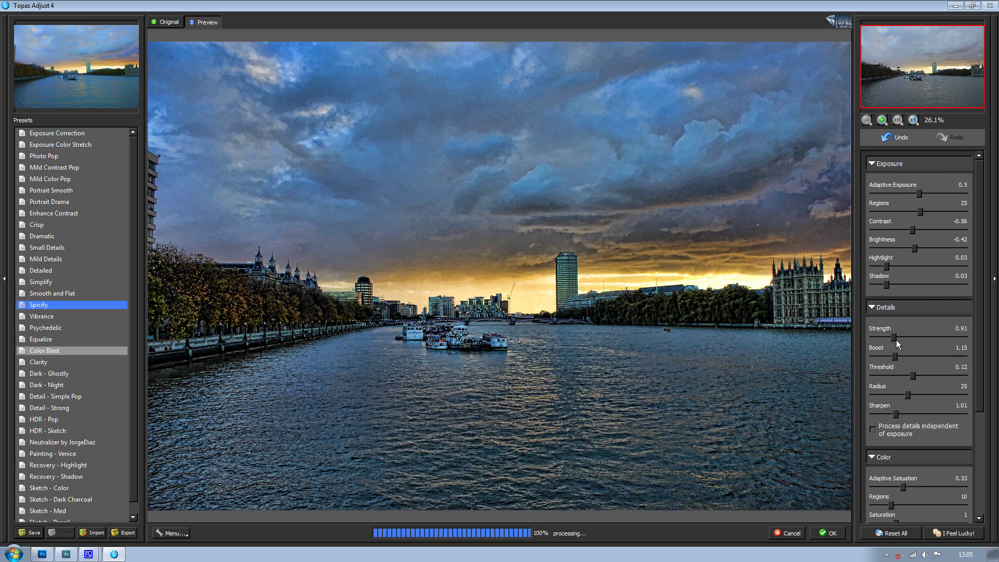
{"action": "left_click_drag", "start_coordinate": [895, 339], "coordinate": [898, 339]}
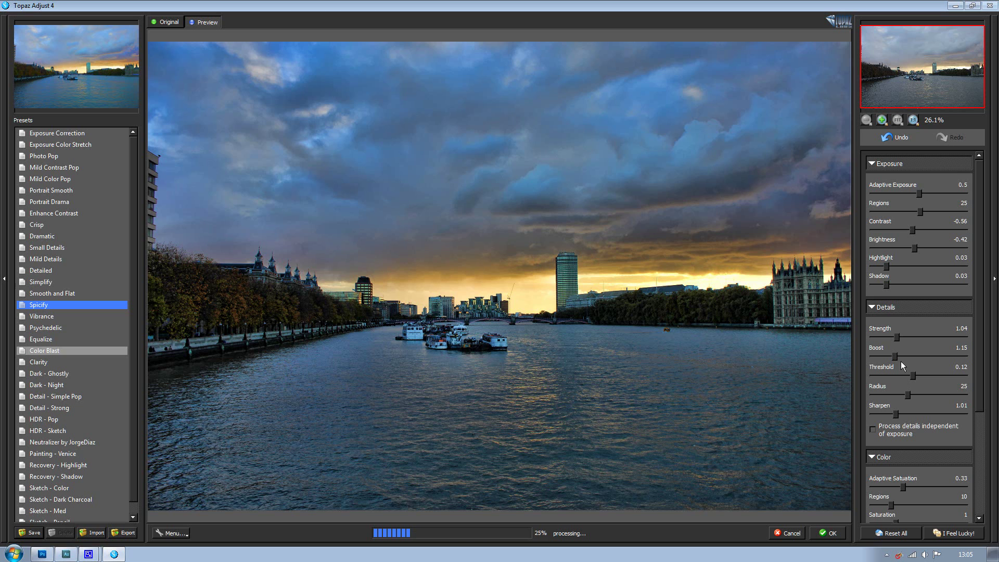
{"action": "left_click_drag", "start_coordinate": [899, 357], "coordinate": [919, 357]}
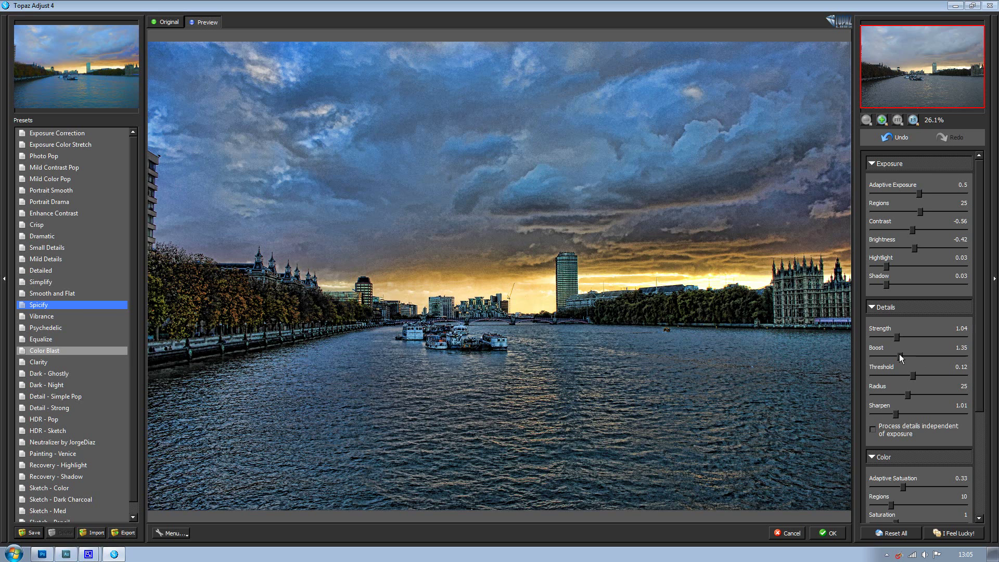
{"action": "left_click", "coordinate": [897, 355]}
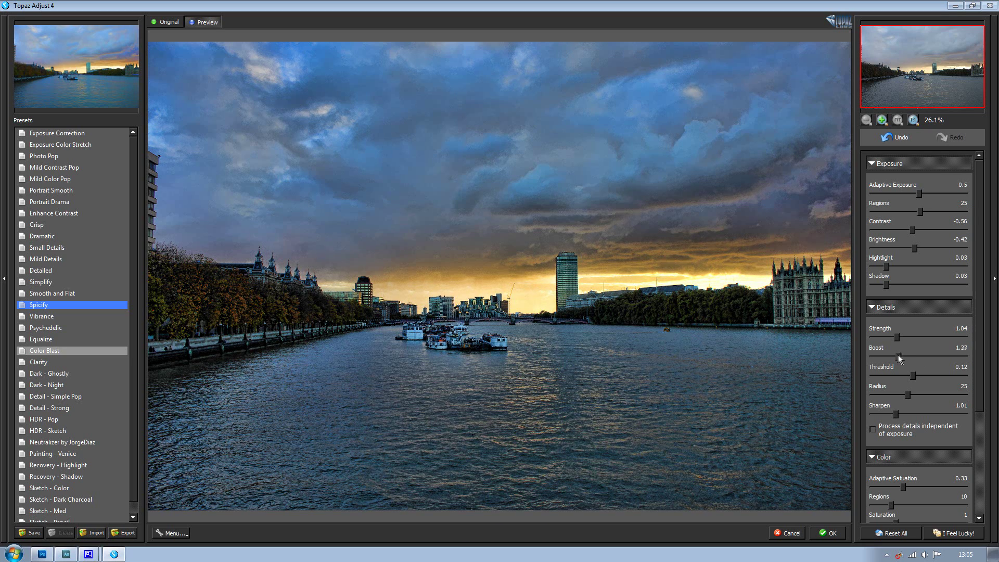
Fine-tune Boost to 1.33, Threshold to 0.09 and Radius to 23.11.
{"action": "left_click_drag", "start_coordinate": [898, 354], "coordinate": [873, 382]}
{"action": "left_click_drag", "start_coordinate": [872, 378], "coordinate": [967, 375]}
{"action": "left_click_drag", "start_coordinate": [910, 396], "coordinate": [969, 400]}
{"action": "left_click_drag", "start_coordinate": [969, 400], "coordinate": [905, 399]}
{"action": "left_click_drag", "start_coordinate": [979, 401], "coordinate": [981, 432]}
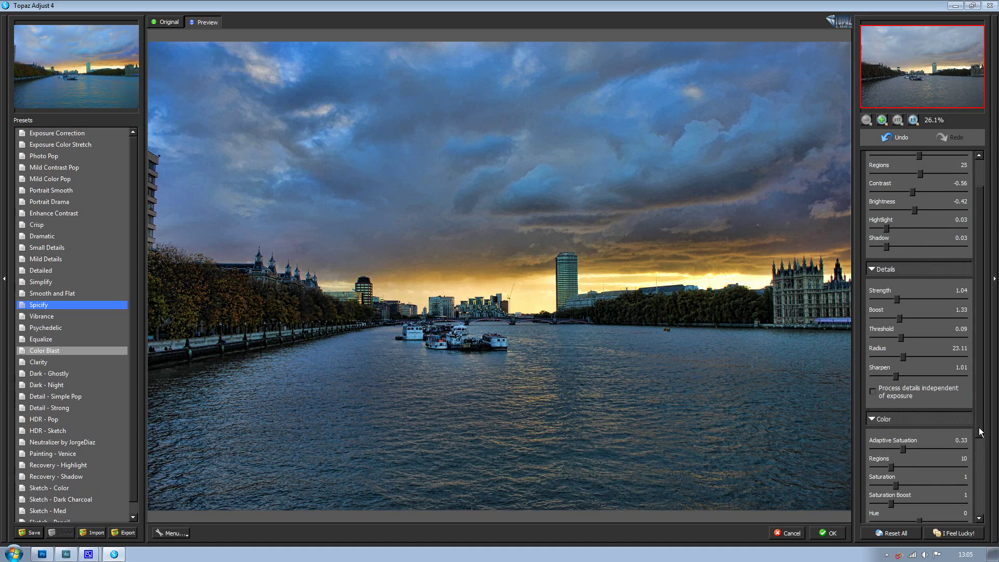
{"action": "scroll", "coordinate": [922, 430], "scroll_direction": "down", "scroll_amount": 2}
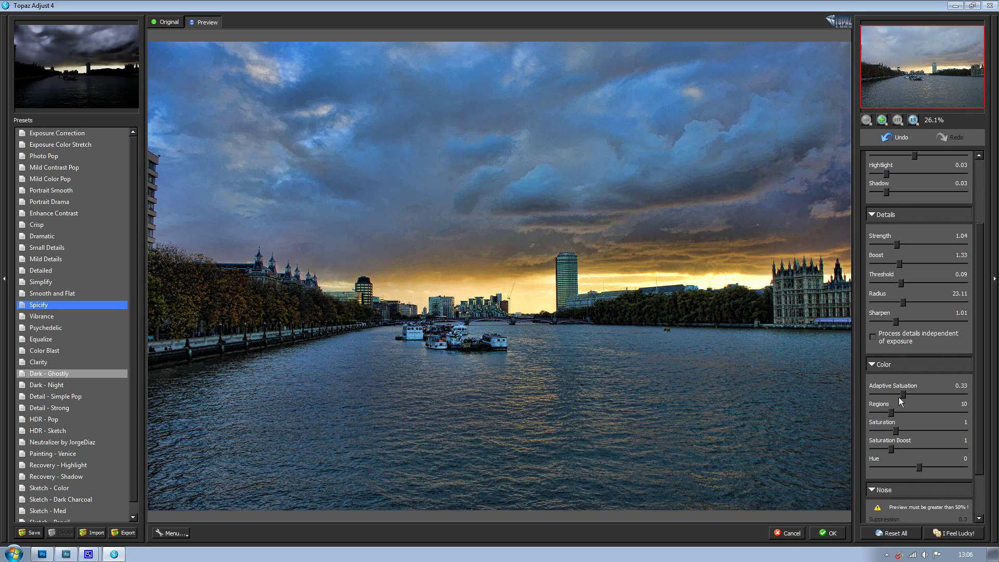
Set Adaptive Saturation to 0.36 and Saturation to 0 for a black-and-white image.
{"action": "left_click_drag", "start_coordinate": [903, 395], "coordinate": [881, 396]}
{"action": "left_click_drag", "start_coordinate": [876, 394], "coordinate": [909, 395]}
{"action": "left_click_drag", "start_coordinate": [908, 395], "coordinate": [905, 396]}
{"action": "left_click_drag", "start_coordinate": [898, 432], "coordinate": [882, 435]}
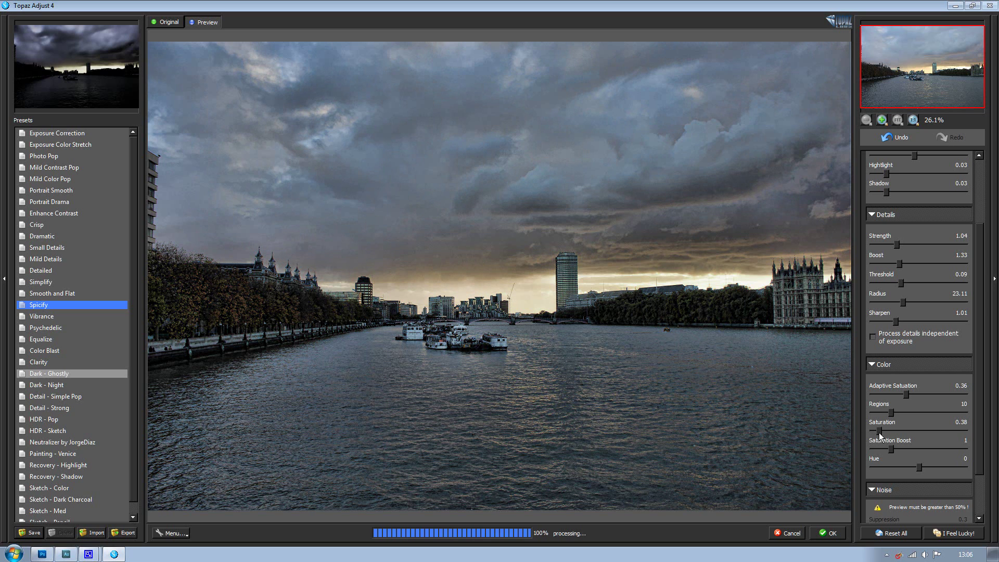
{"action": "left_click_drag", "start_coordinate": [879, 432], "coordinate": [873, 435]}
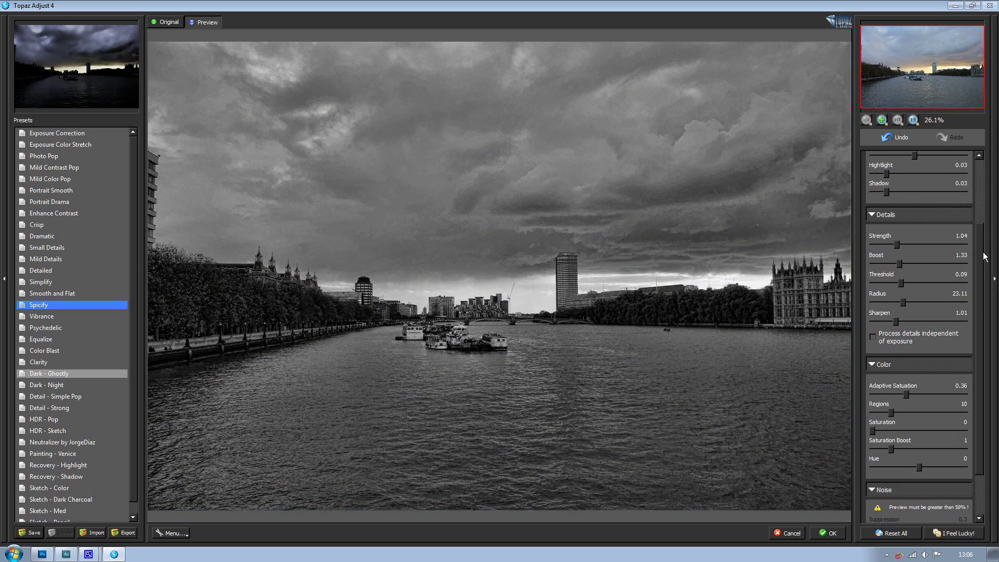
{"action": "scroll", "coordinate": [894, 267], "scroll_direction": "up", "scroll_amount": 3}
Set Shadow to 0 and Contrast to 0.18, and reset Brightness to 0.
{"action": "left_click_drag", "start_coordinate": [894, 266], "coordinate": [863, 272]}
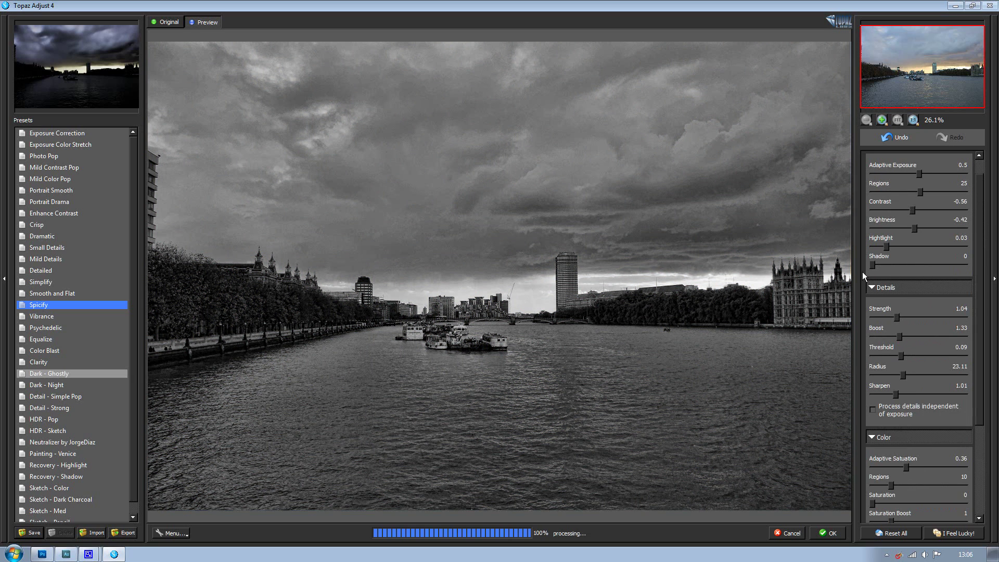
{"action": "left_click_drag", "start_coordinate": [914, 229], "coordinate": [897, 229]}
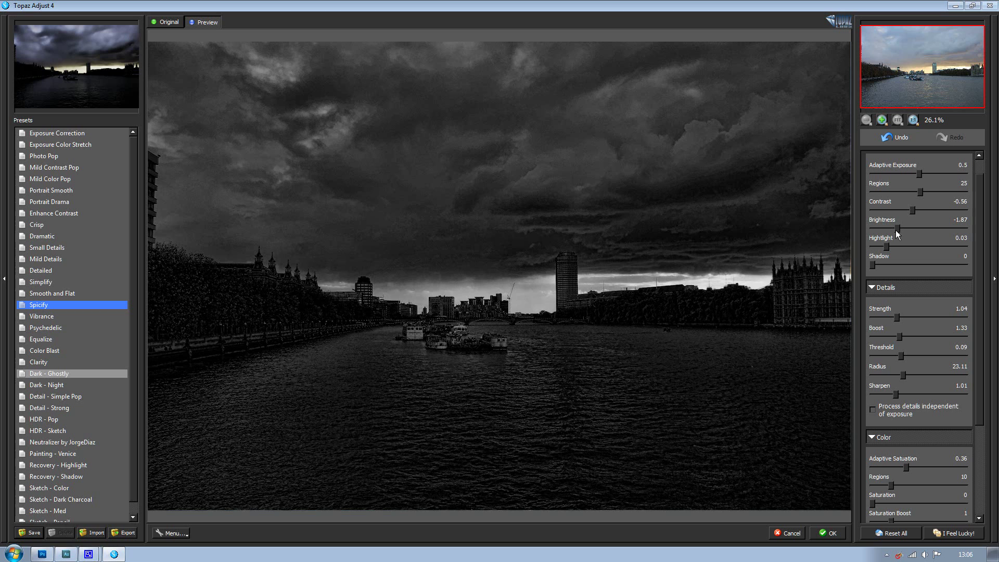
{"action": "left_click_drag", "start_coordinate": [897, 231], "coordinate": [905, 232]}
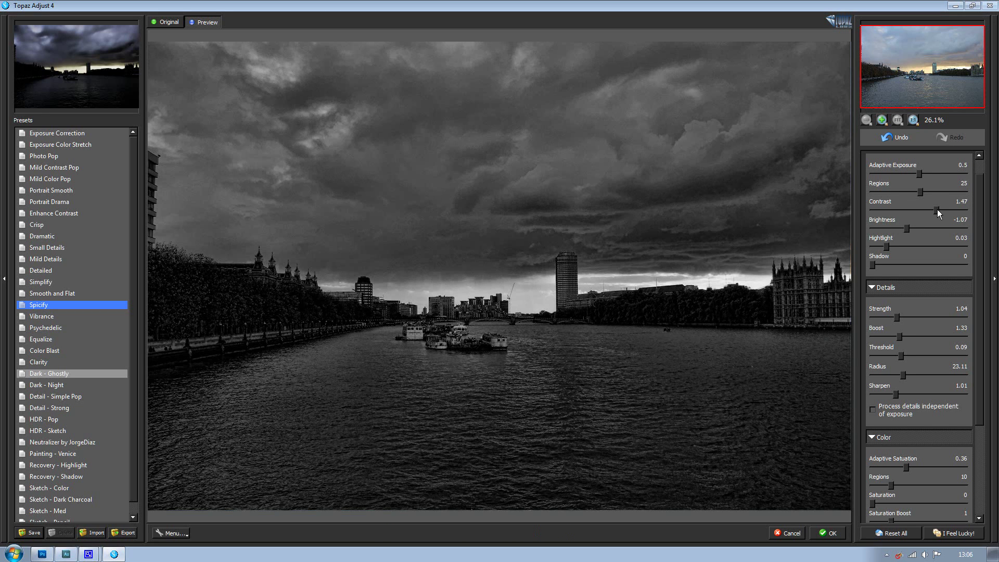
{"action": "left_click_drag", "start_coordinate": [937, 209], "coordinate": [936, 210]}
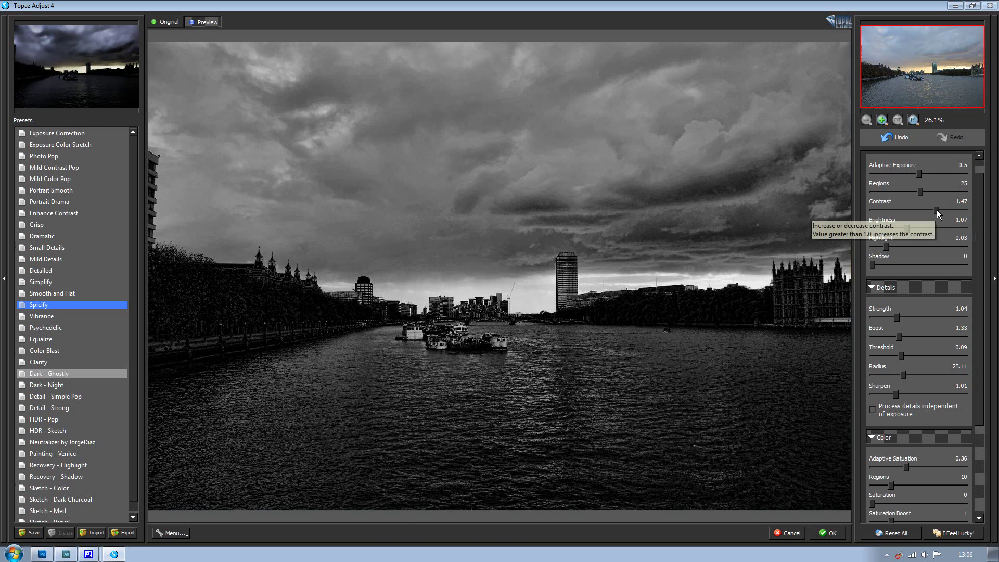
{"action": "left_click_drag", "start_coordinate": [937, 210], "coordinate": [922, 209]}
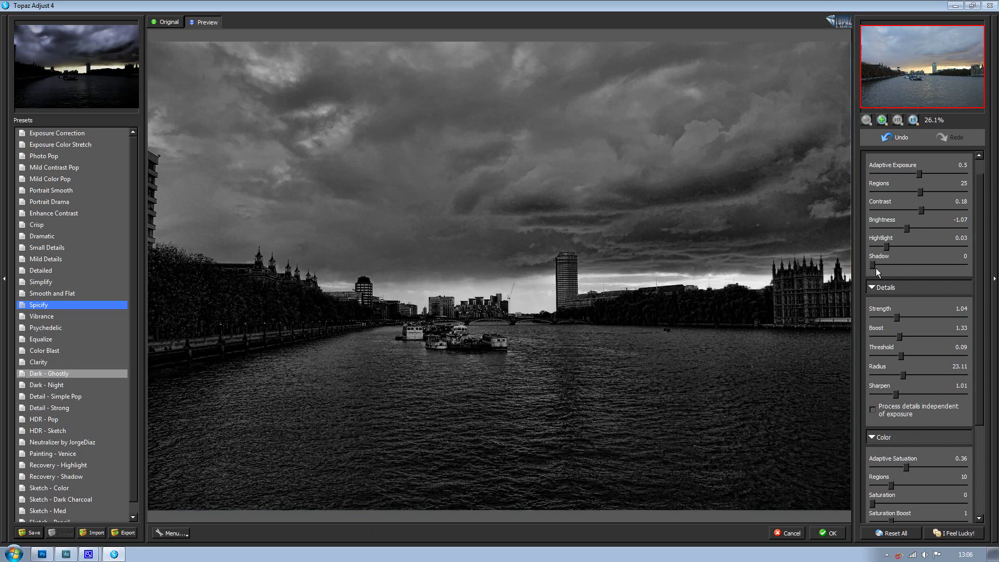
{"action": "double_click", "coordinate": [915, 229]}
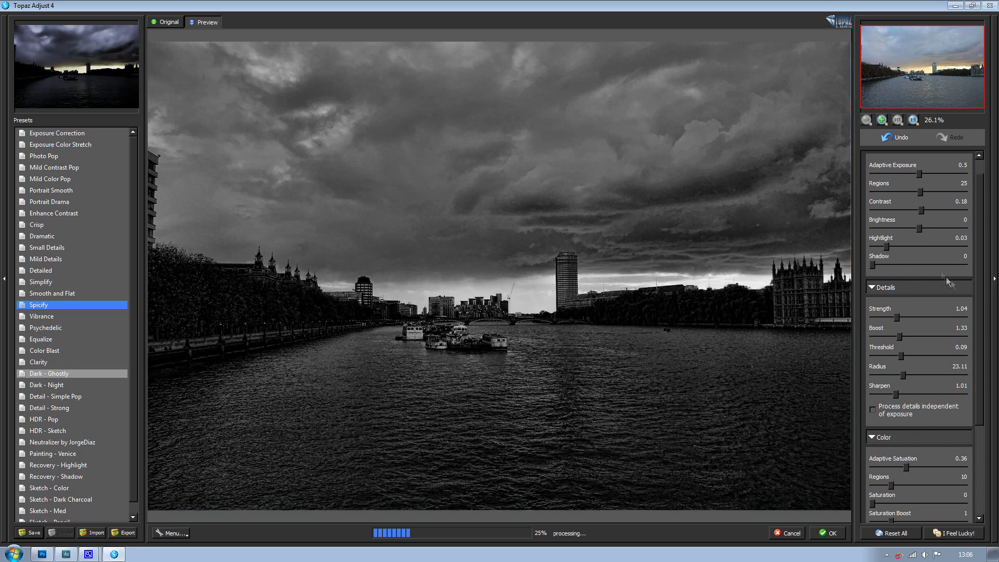
{"action": "scroll", "coordinate": [978, 292], "scroll_direction": "down", "scroll_amount": 5}
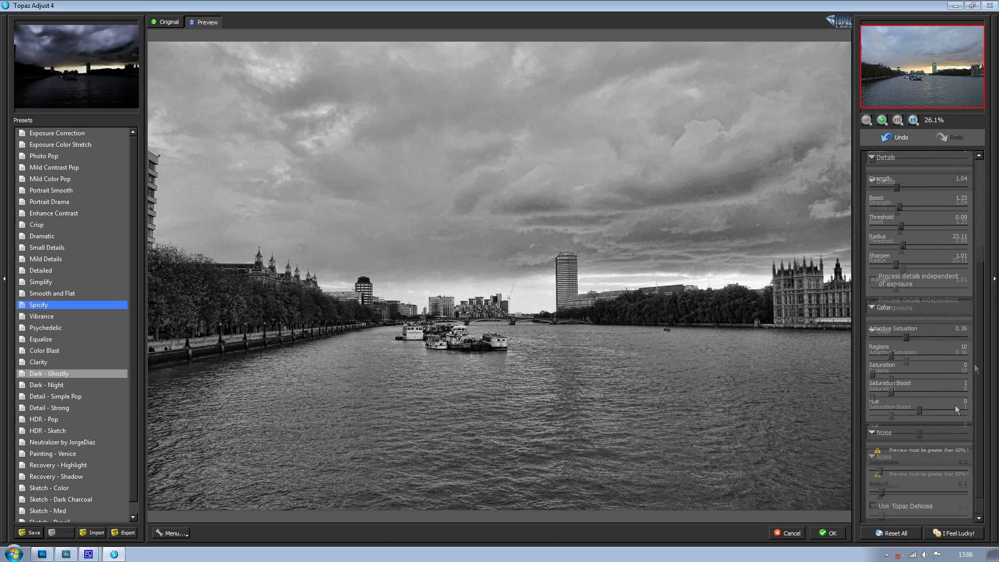
Try the Vibrance, Small Details, Mild Details, Crisp and Portrait Drama presets.
{"action": "left_click_drag", "start_coordinate": [873, 373], "coordinate": [897, 379]}
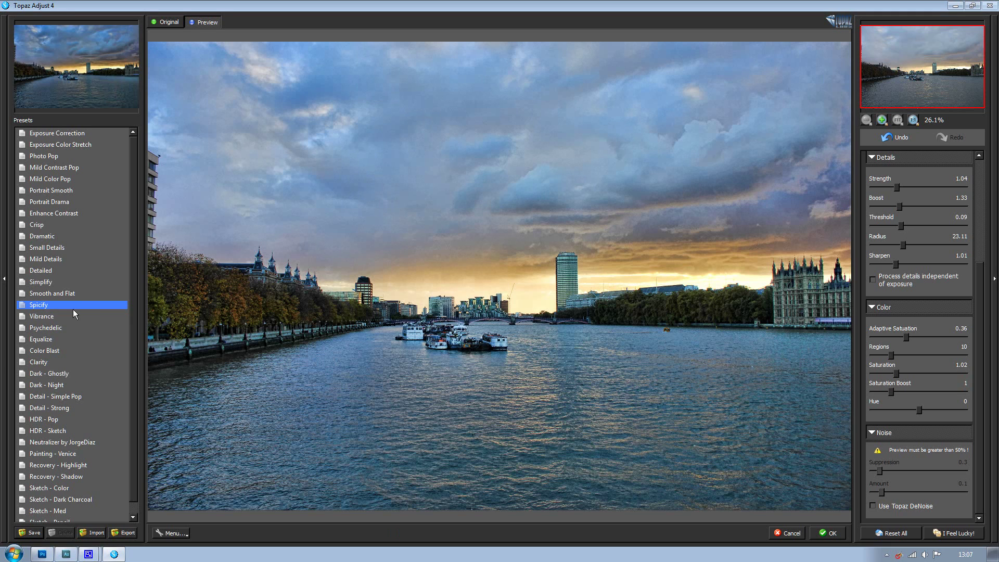
{"action": "left_click", "coordinate": [62, 316]}
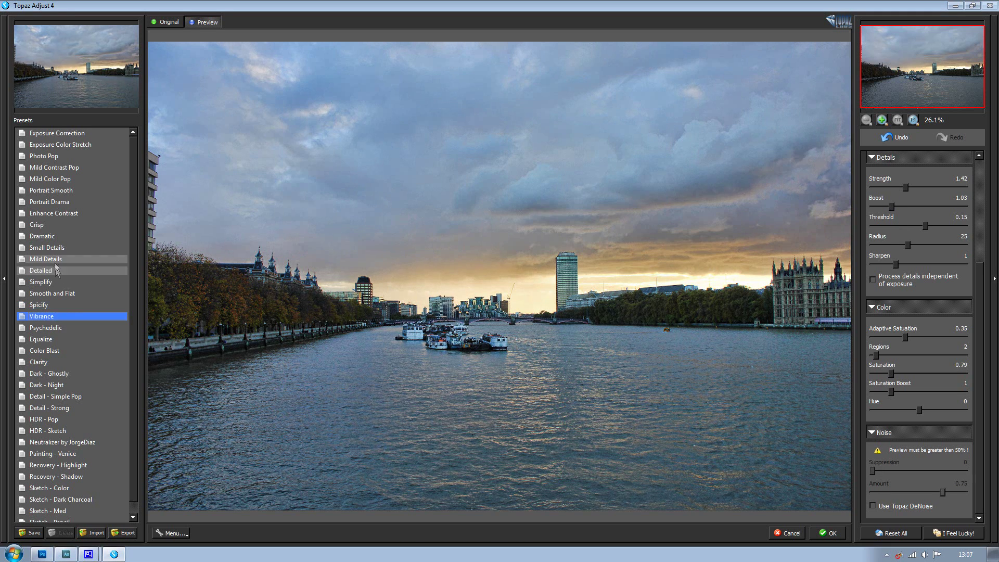
{"action": "left_click", "coordinate": [51, 248]}
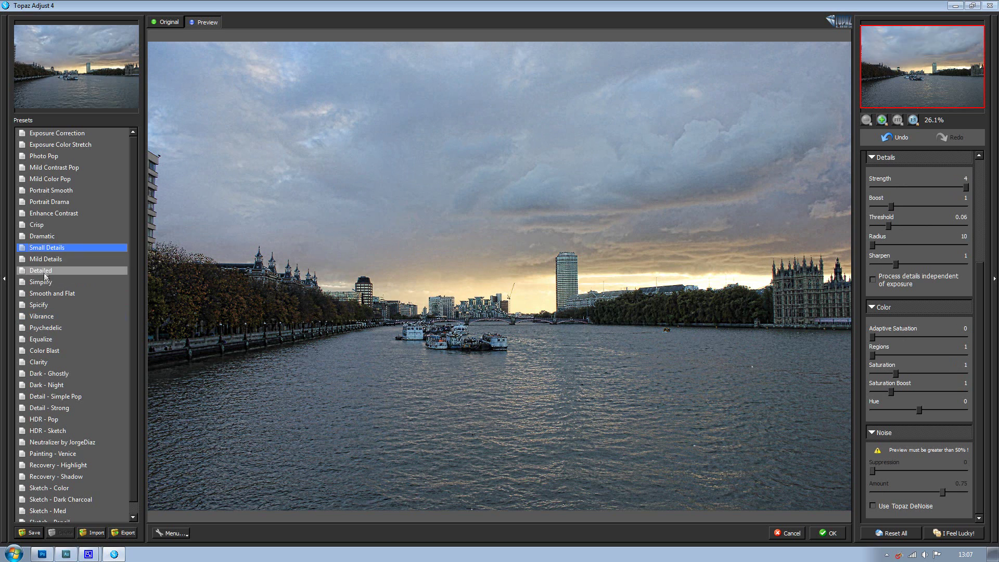
{"action": "left_click", "coordinate": [46, 260]}
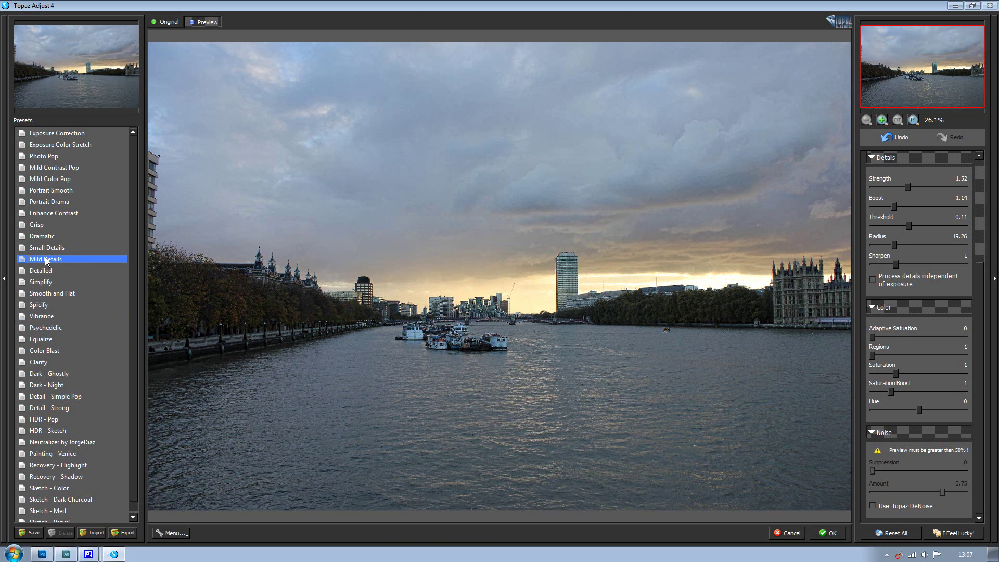
{"action": "left_click", "coordinate": [50, 225]}
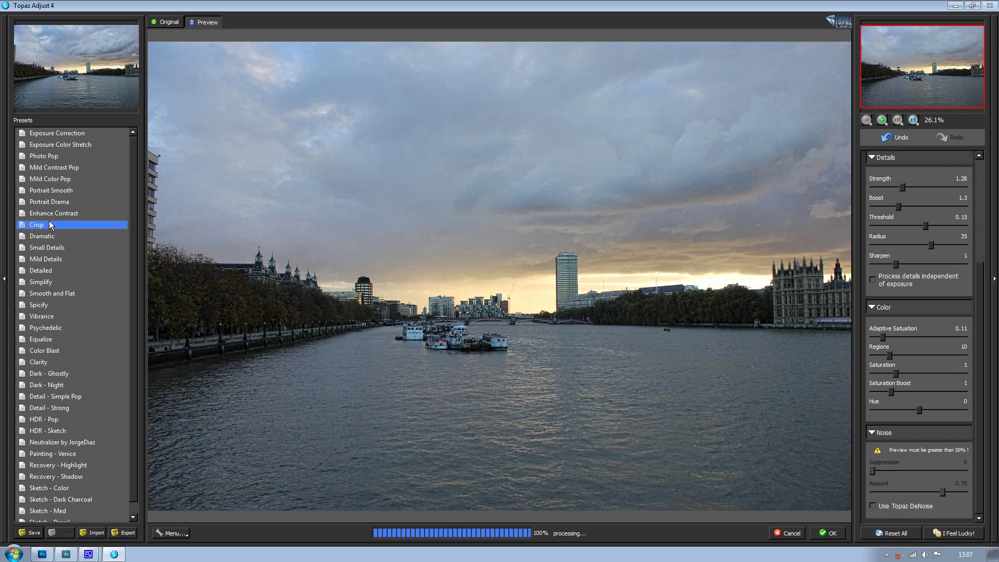
{"action": "left_click", "coordinate": [52, 203]}
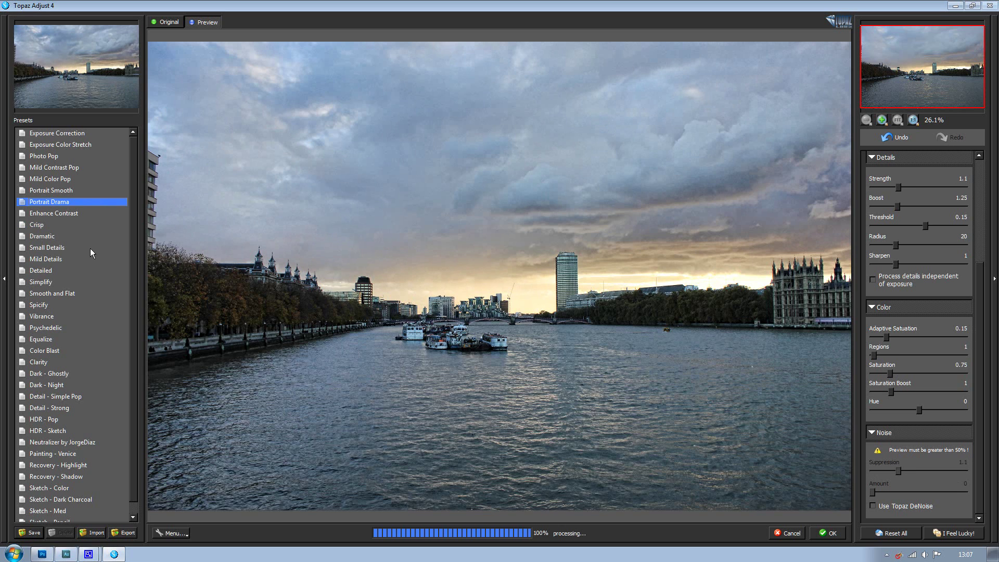
Try Recovery - Shadow and Neutralizer by JorgeDiaz, ending on Sketch - Dark Charcoal.
{"action": "scroll", "coordinate": [83, 364], "scroll_direction": "down", "scroll_amount": 1}
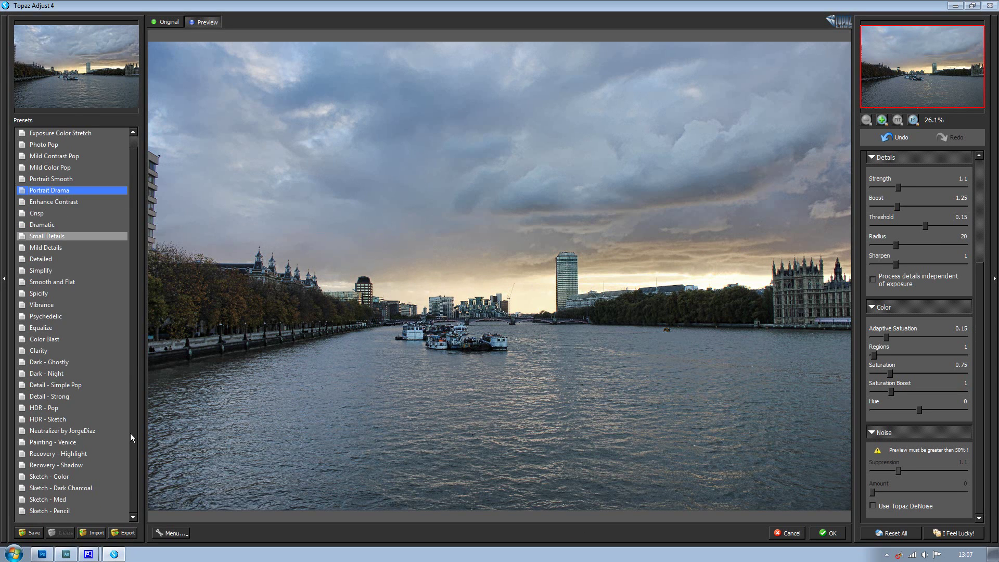
{"action": "left_click", "coordinate": [77, 479]}
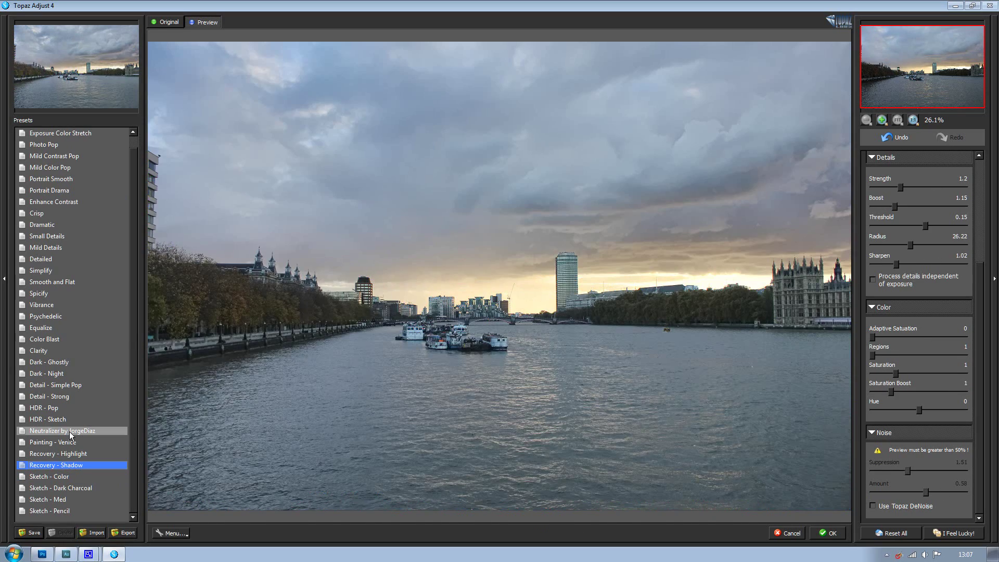
{"action": "left_click", "coordinate": [62, 431]}
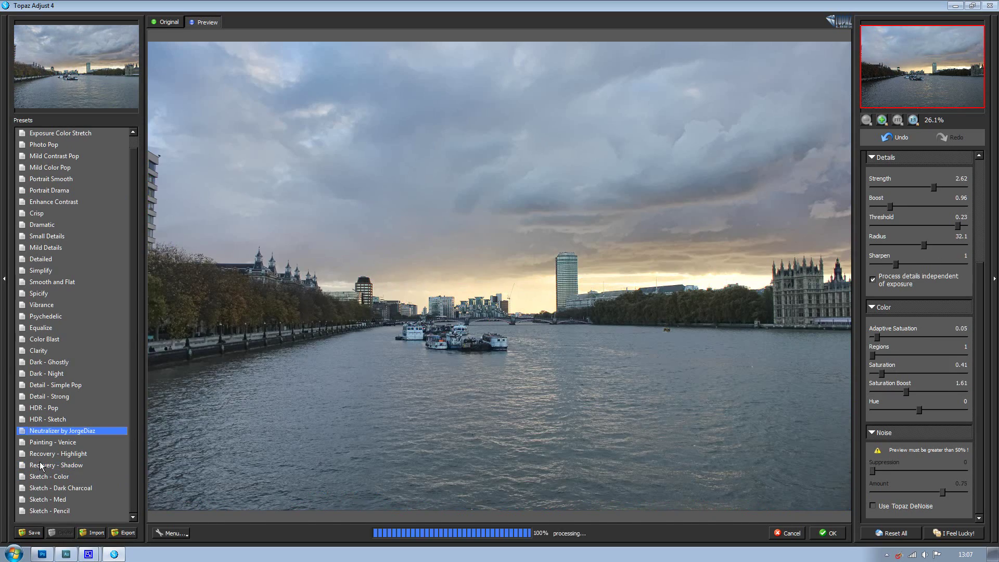
{"action": "left_click", "coordinate": [45, 491]}
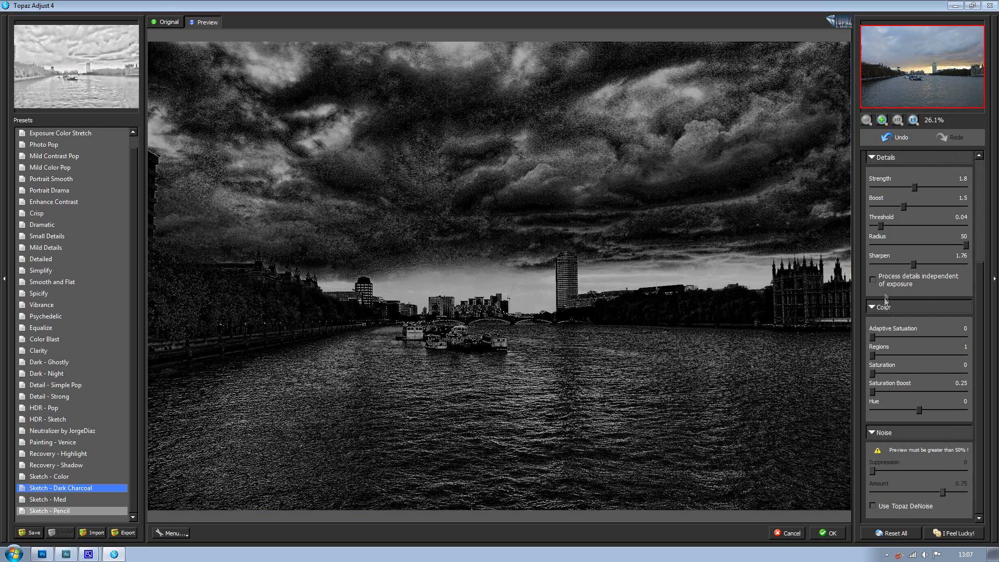
Lower the charcoal Details Strength to 0.76, raise Brightness, then reapply Spicify.
{"action": "left_click_drag", "start_coordinate": [915, 186], "coordinate": [891, 189]}
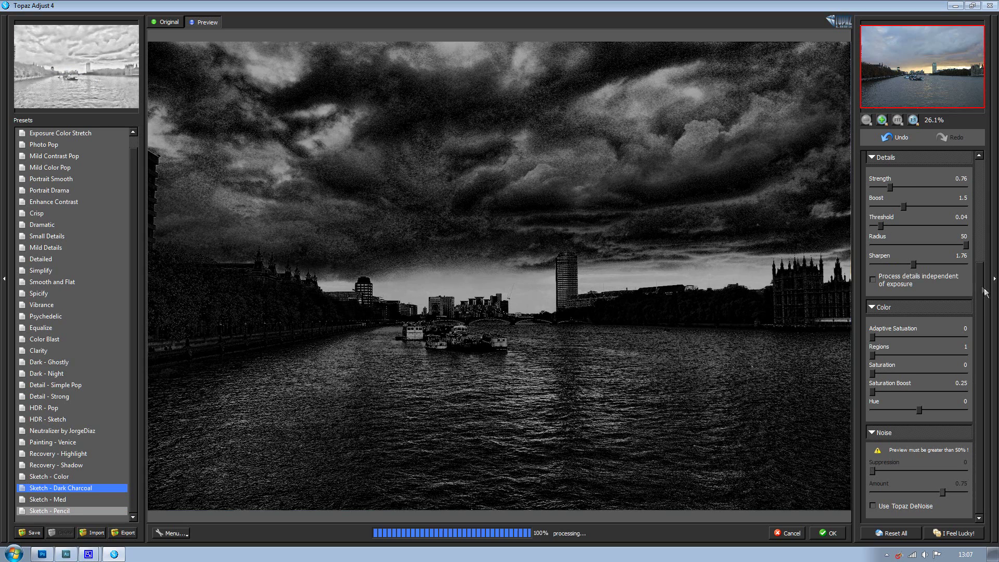
{"action": "scroll", "coordinate": [972, 233], "scroll_direction": "up", "scroll_amount": 3}
{"action": "left_click_drag", "start_coordinate": [888, 223], "coordinate": [910, 222]}
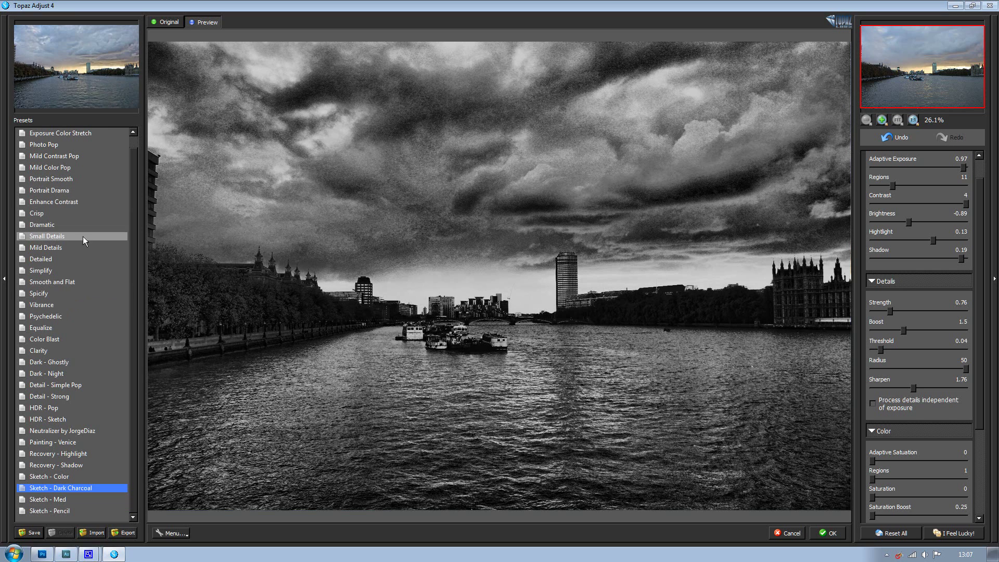
{"action": "left_click", "coordinate": [56, 294]}
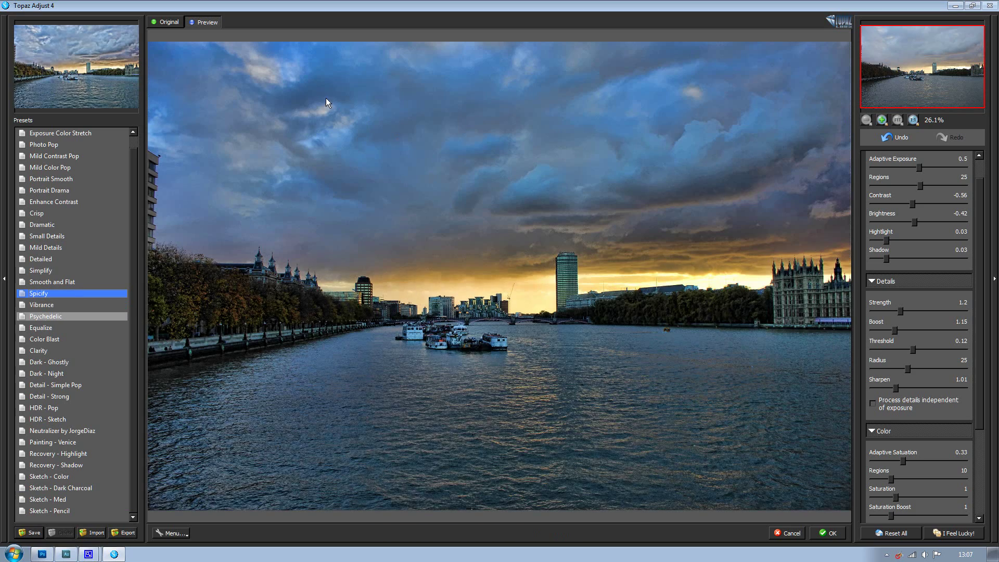
Toggle between the Original and Spicify Preview views to compare, finishing on Preview.
{"action": "left_click", "coordinate": [167, 23]}
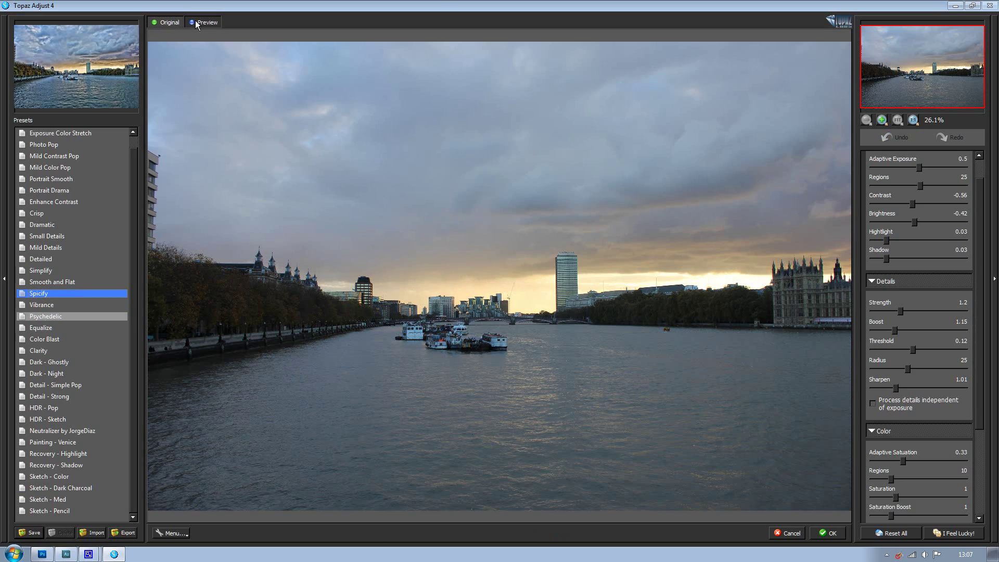
{"action": "left_click", "coordinate": [196, 22]}
{"action": "left_click", "coordinate": [162, 22]}
{"action": "left_click", "coordinate": [200, 22]}
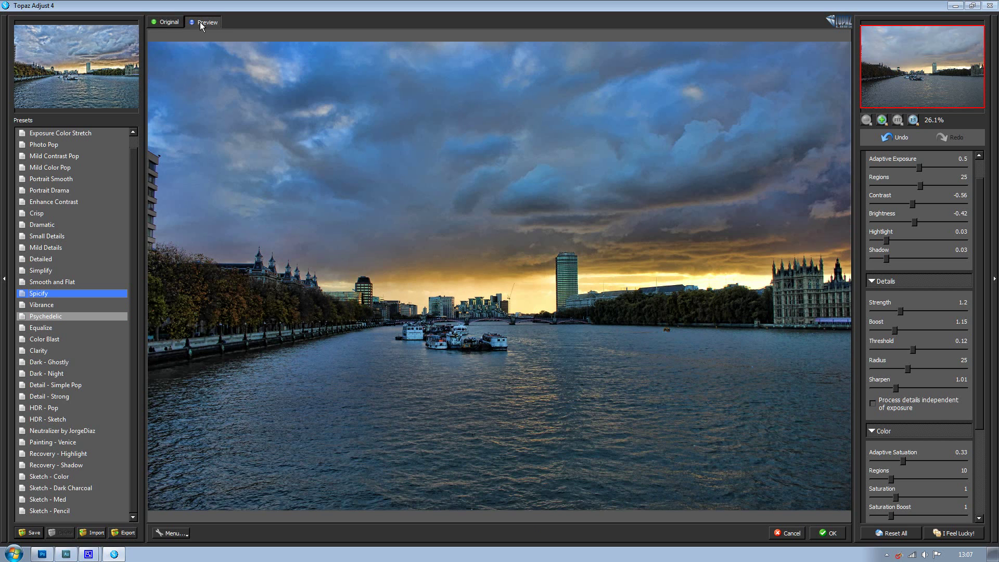
{"action": "left_click", "coordinate": [162, 22]}
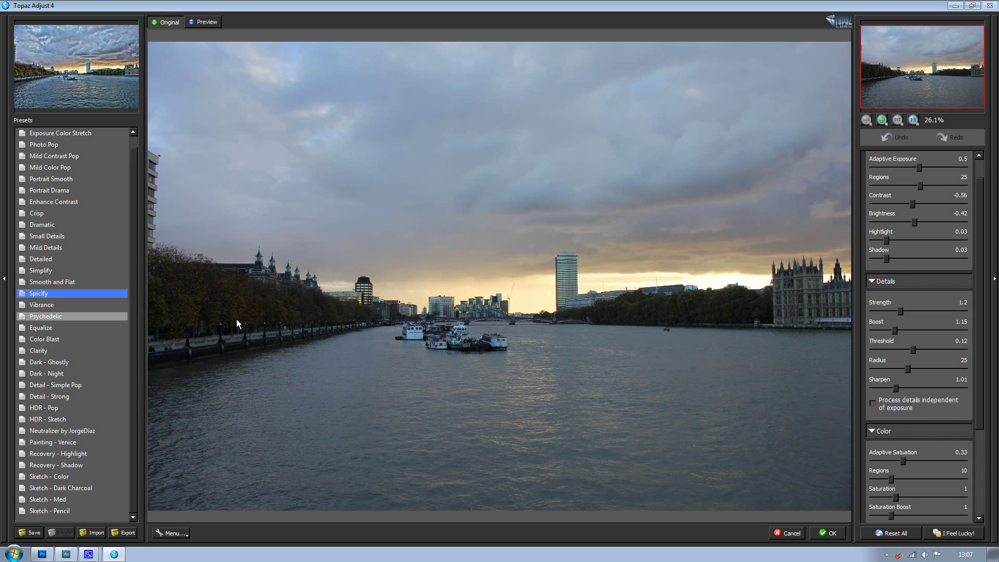
{"action": "left_click", "coordinate": [203, 23]}
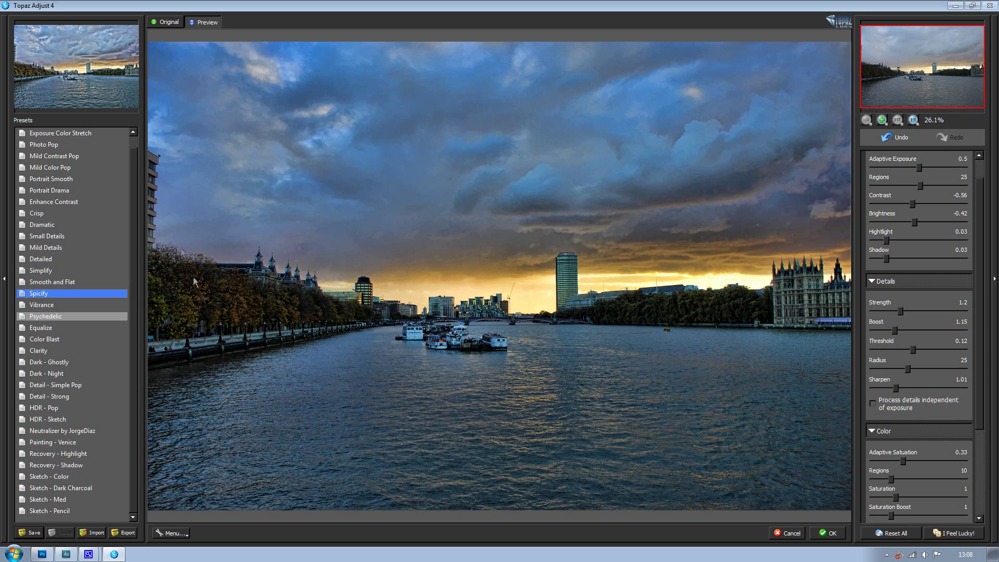
{"action": "scroll", "coordinate": [136, 155], "scroll_direction": "up", "scroll_amount": 1}
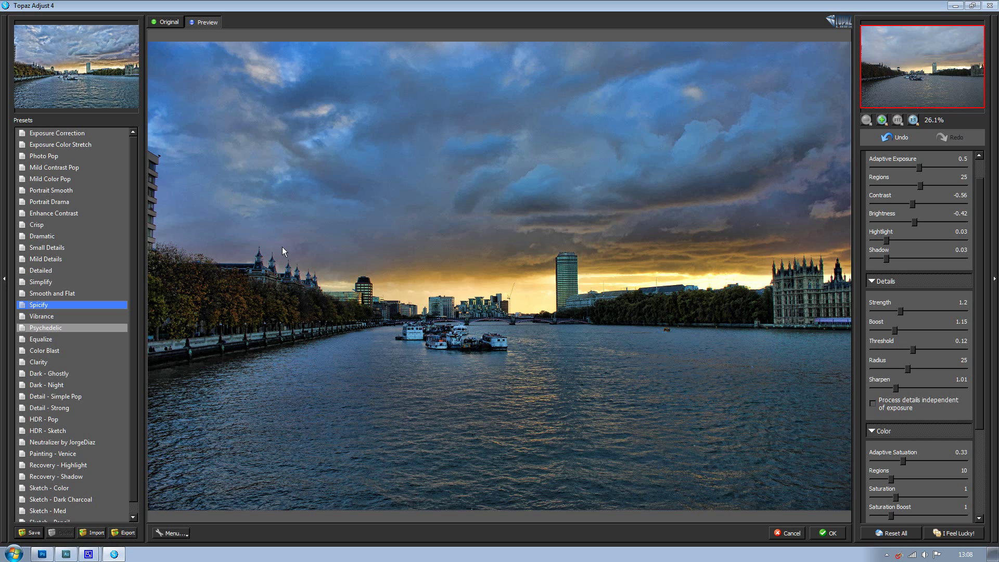
{"action": "left_click", "coordinate": [167, 25]}
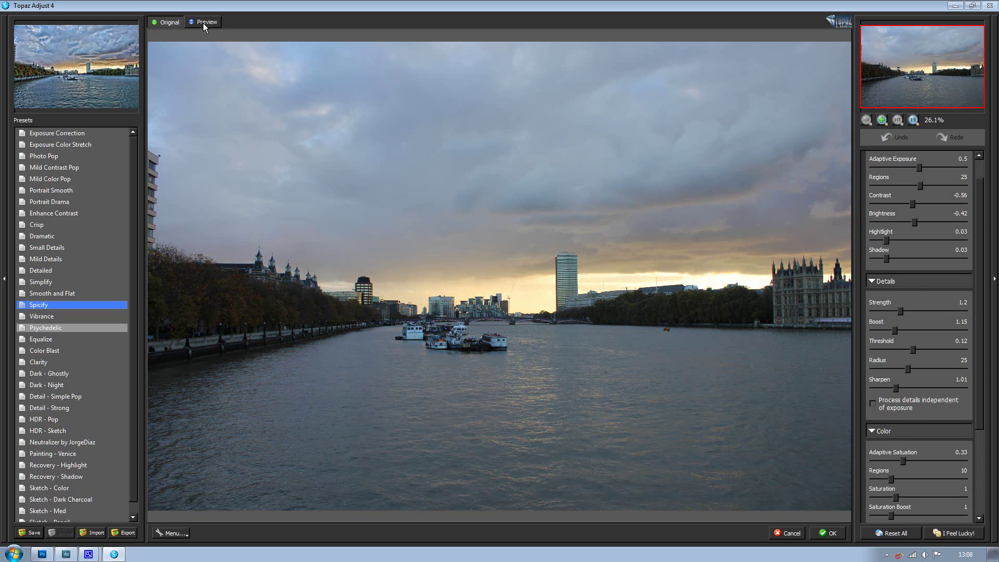
Return to Preview, briefly try Vibrance, then reapply the Spicify preset.
{"action": "left_click", "coordinate": [203, 23]}
{"action": "scroll", "coordinate": [135, 224], "scroll_direction": "down", "scroll_amount": 1}
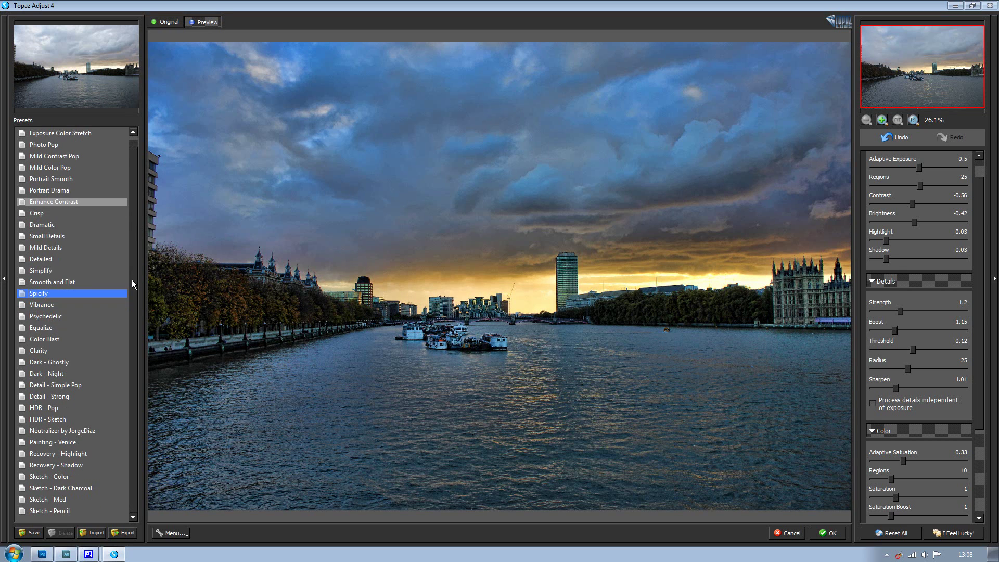
{"action": "left_click", "coordinate": [57, 307]}
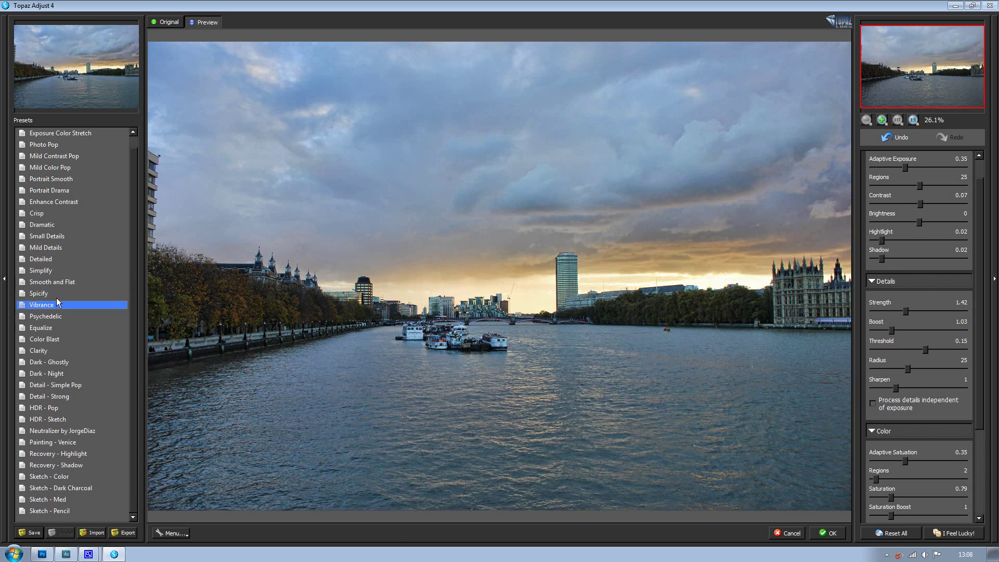
{"action": "left_click", "coordinate": [58, 297]}
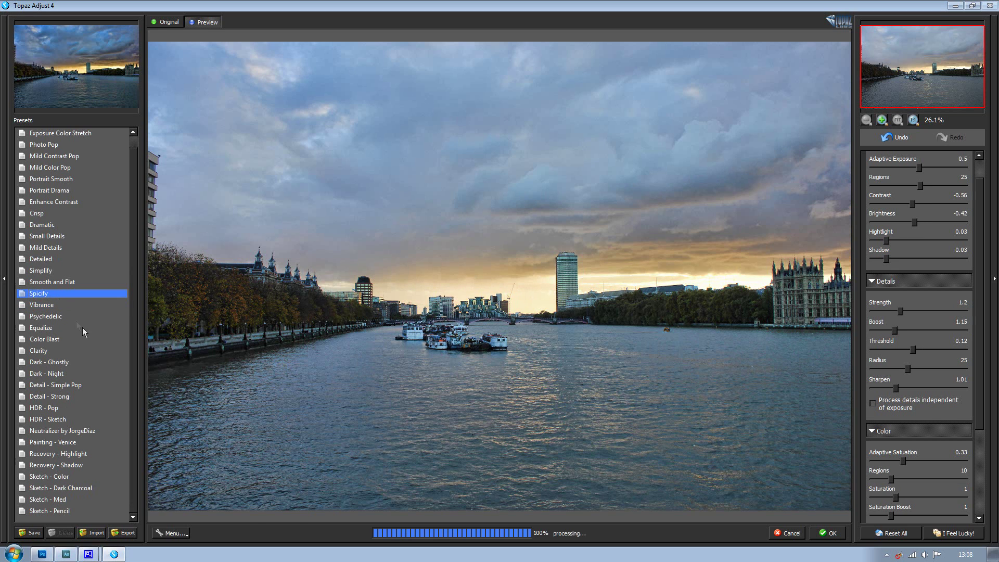